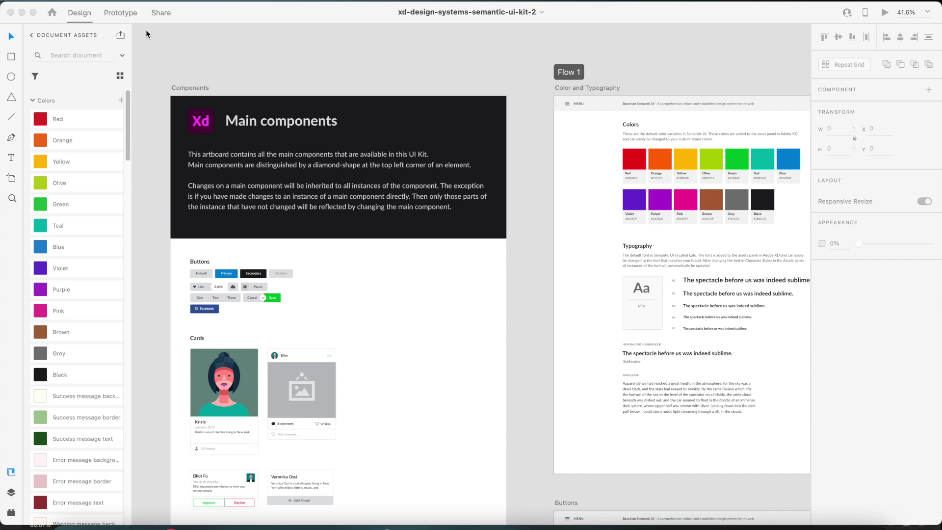
Step: Switch to Prototype mode and pan around Flow 1, which starts at the Color and Typography artboard
click(120, 12)
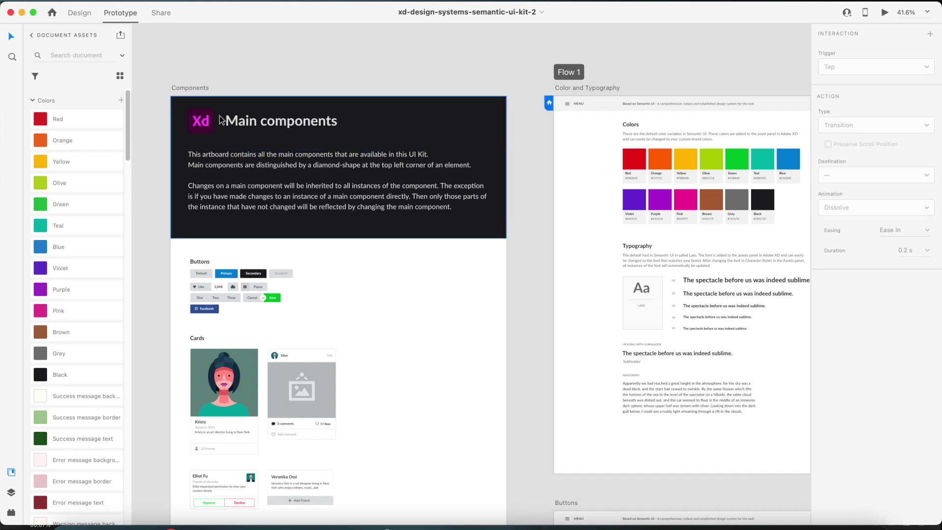
scroll(436, 158, down, 2)
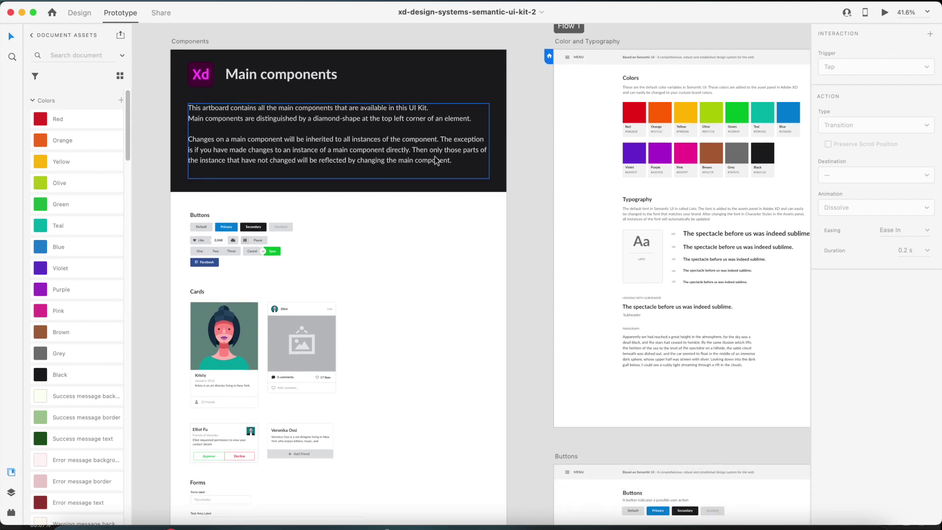
scroll(435, 160, down, 2)
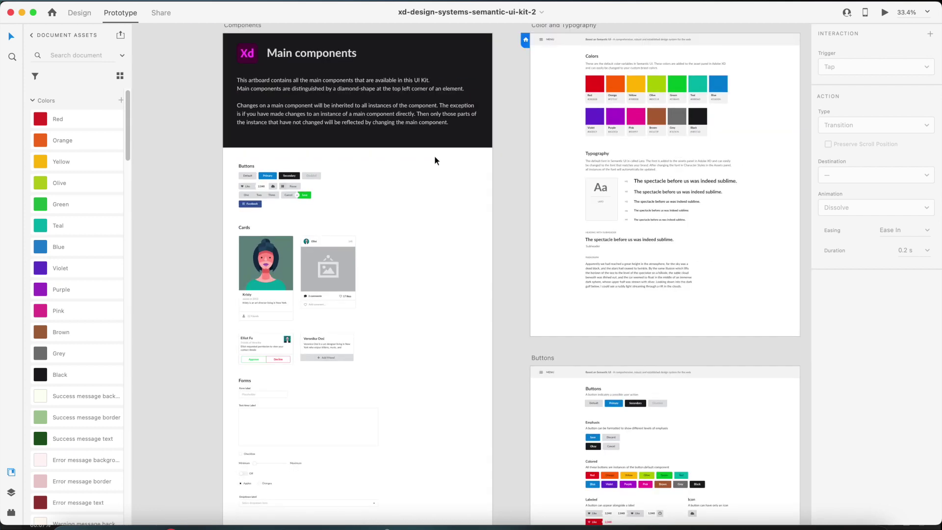
scroll(458, 162, right, 5)
scroll(460, 176, up, 4)
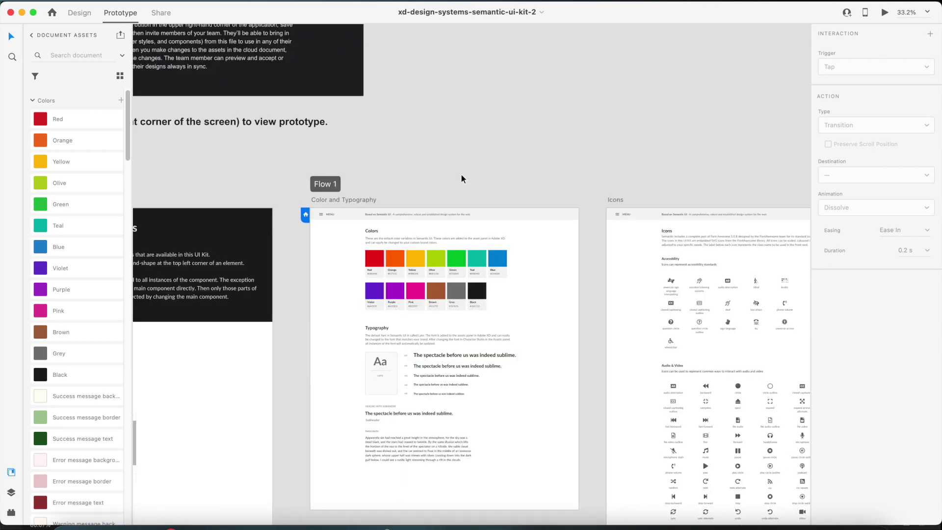
scroll(461, 174, down, 5)
scroll(461, 175, right, 6)
scroll(461, 175, up, 2)
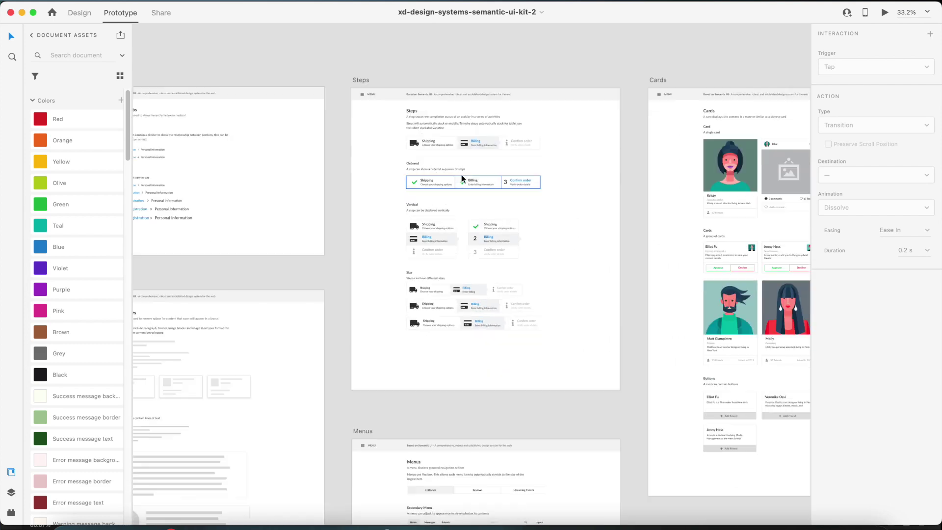
scroll(455, 175, left, 10)
scroll(455, 176, right, 10)
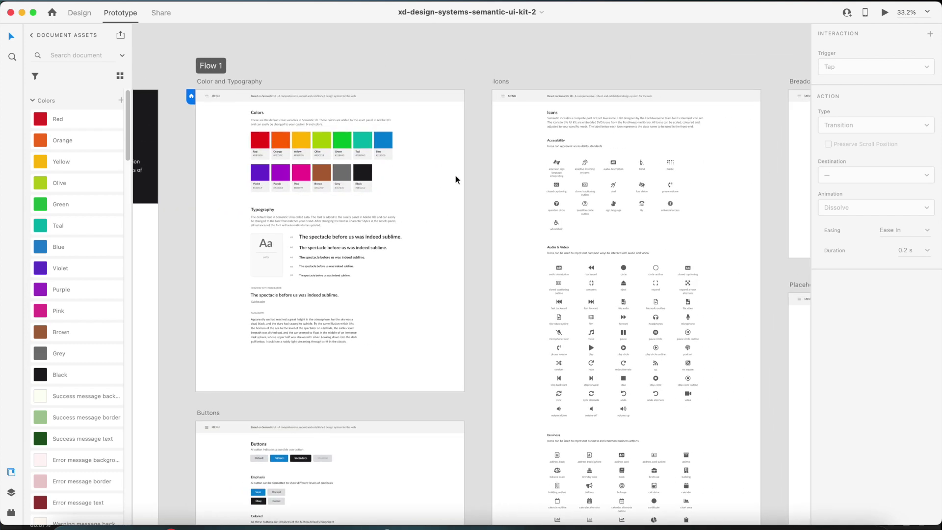
scroll(451, 175, left, 3)
scroll(451, 175, up, 2)
scroll(448, 175, down, 1)
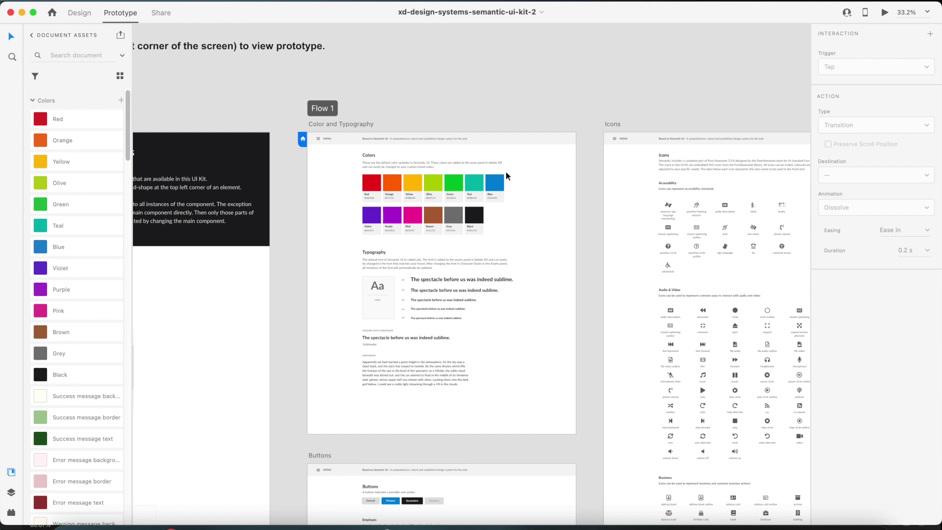
Step: Zoom the canvas out to about 6.1% so every artboard is visible
scroll(516, 121, down, 3)
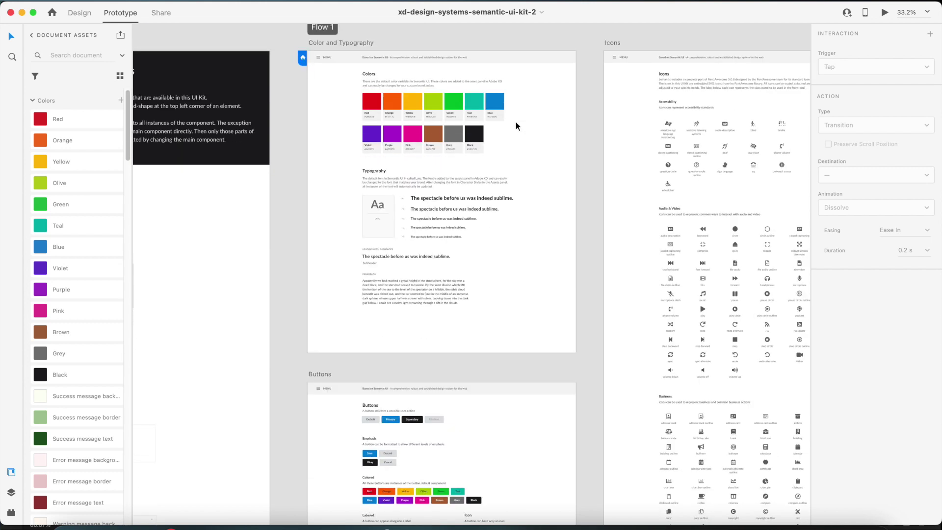
scroll(516, 126, down, 5)
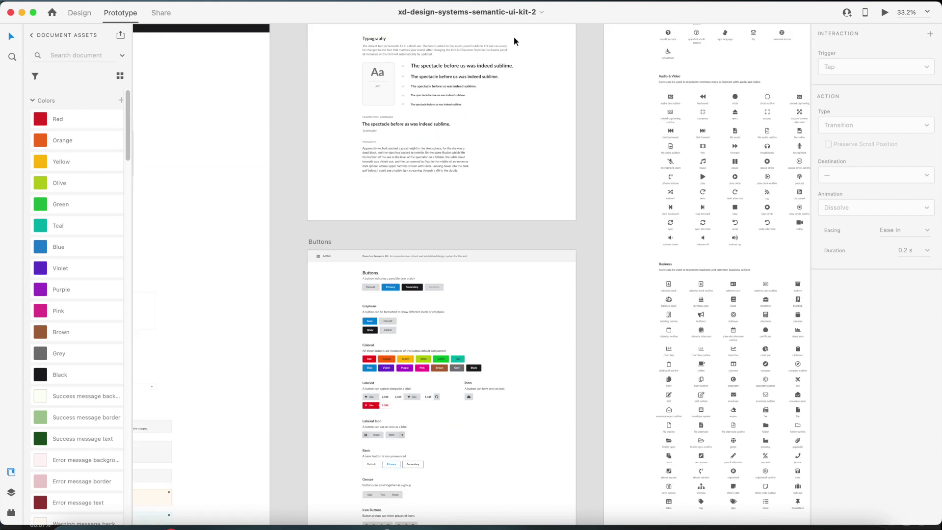
scroll(436, 299, down, 10)
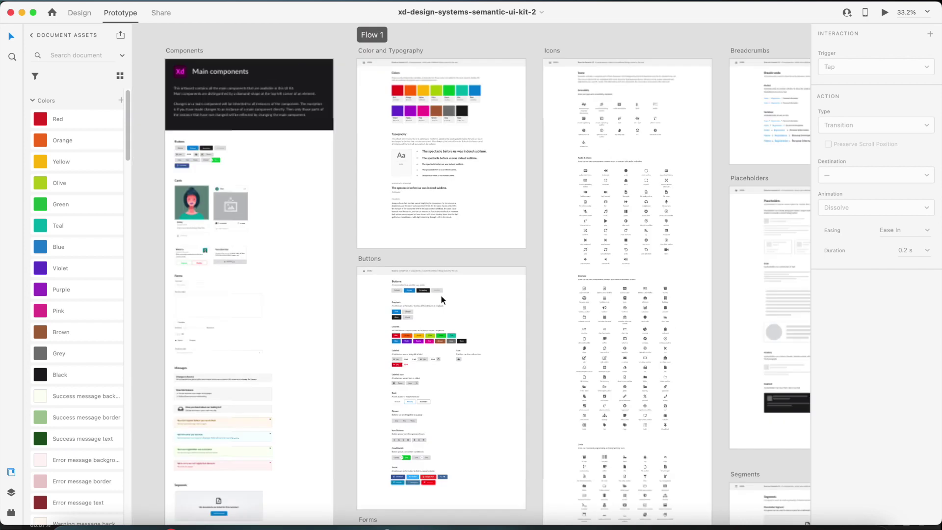
scroll(474, 302, left, 5)
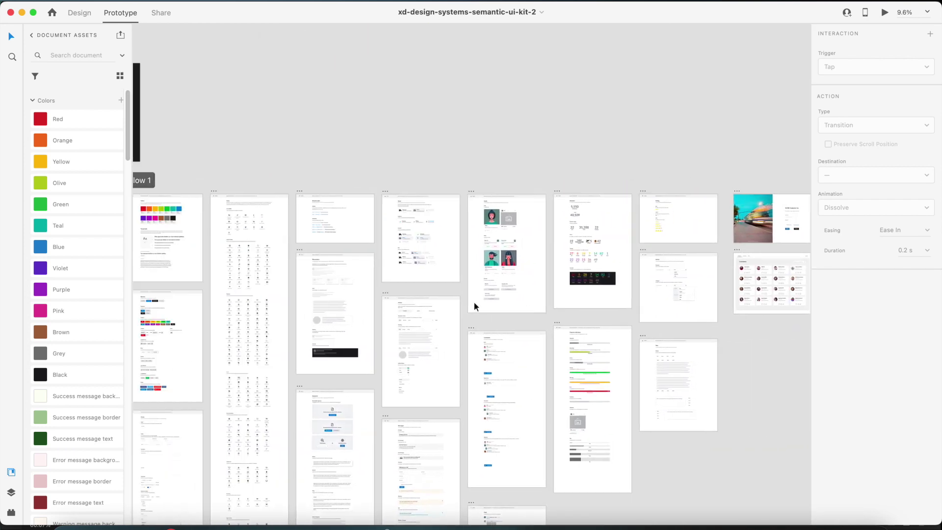
scroll(317, 119, down, 5)
scroll(320, 127, left, 3)
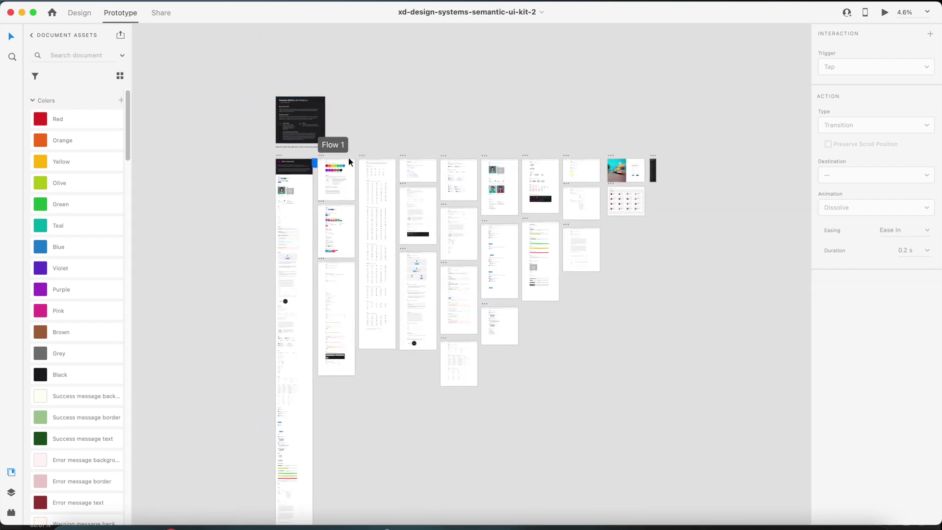
scroll(345, 169, up, 8)
scroll(345, 169, up, 8)
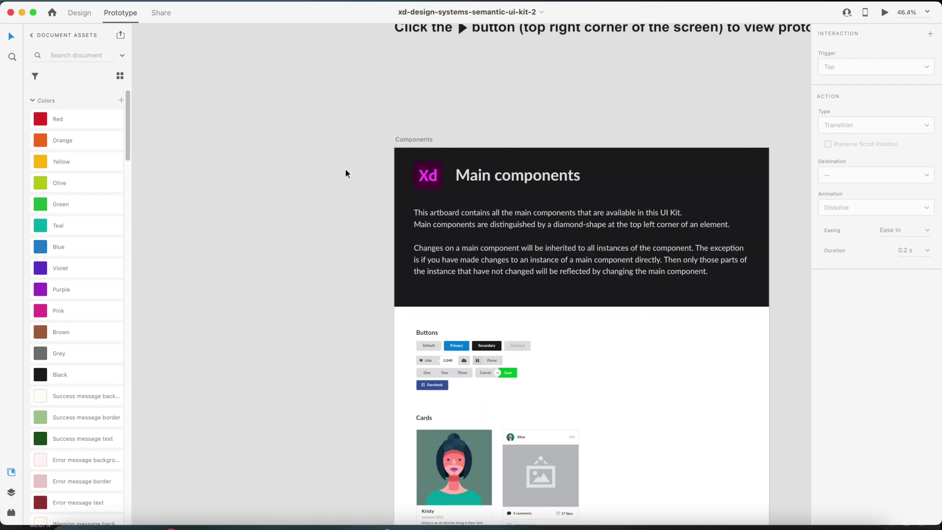
scroll(345, 168, up, 2)
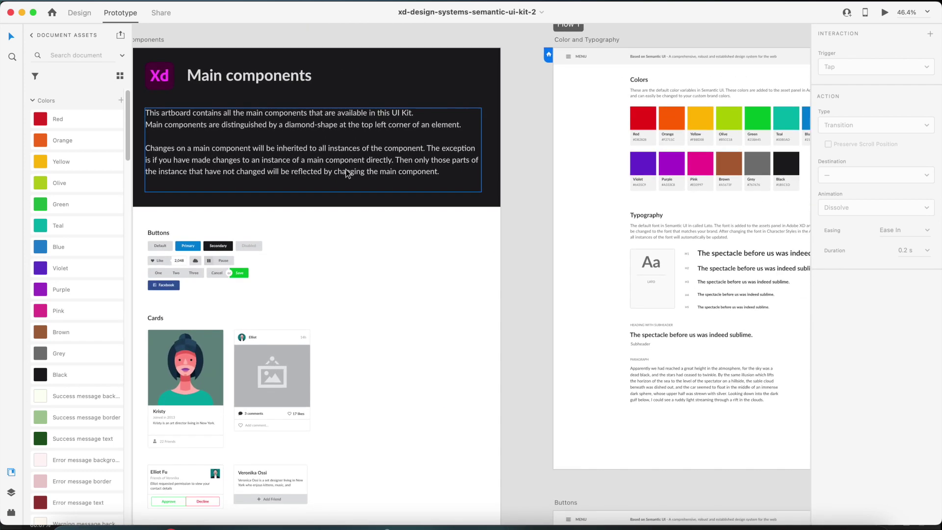
scroll(346, 171, down, 2)
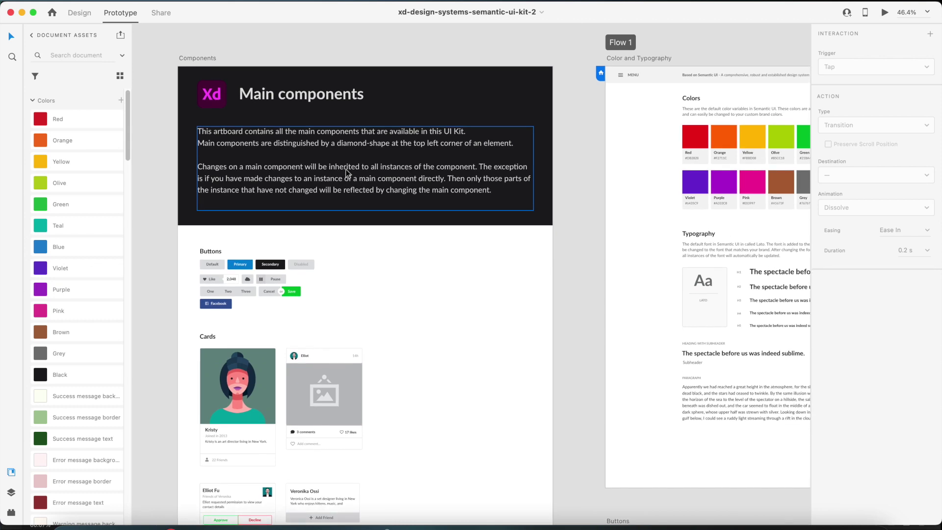
scroll(338, 172, down, 3)
scroll(349, 181, down, 2)
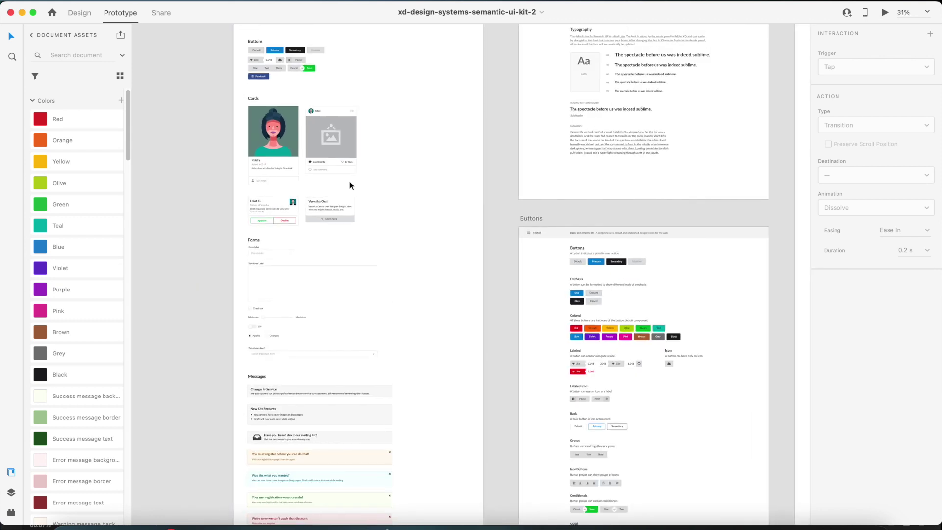
scroll(349, 180, down, 15)
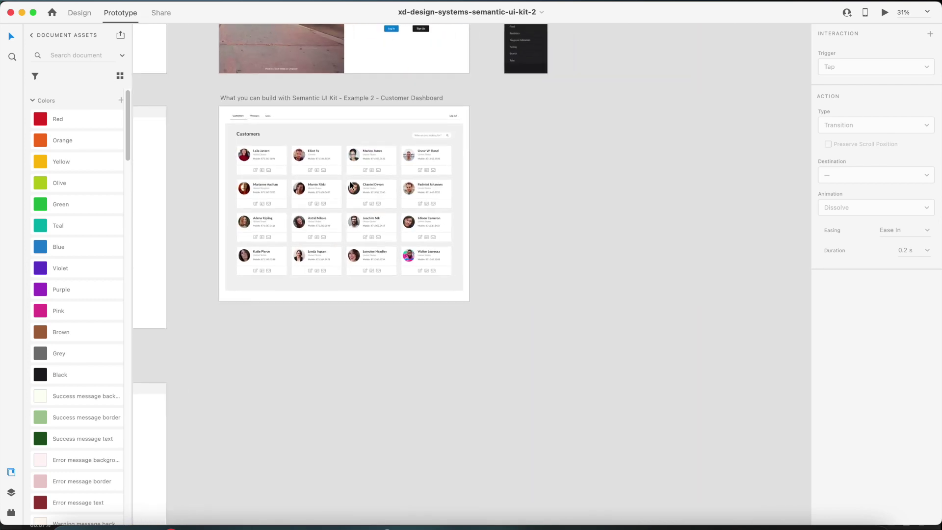
scroll(351, 185, up, 15)
scroll(351, 184, down, 3)
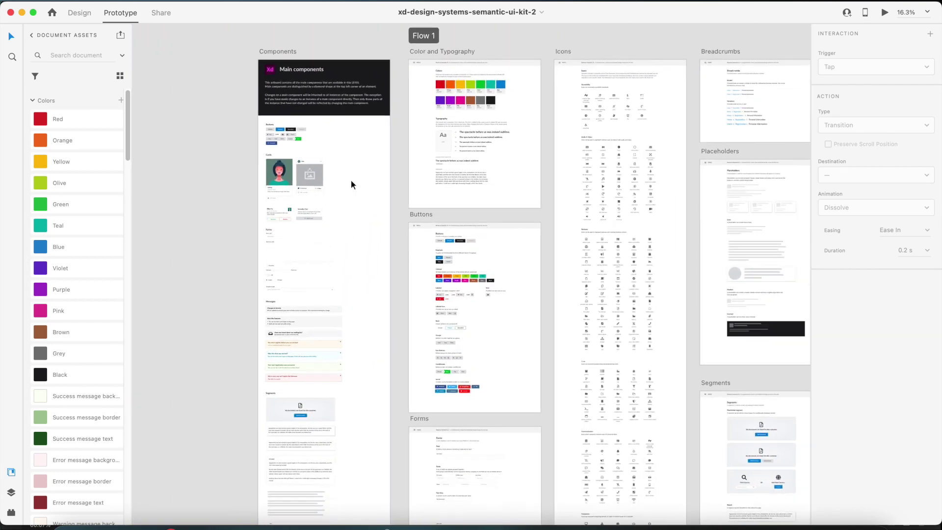
scroll(351, 185, up, 3)
scroll(352, 180, up, 3)
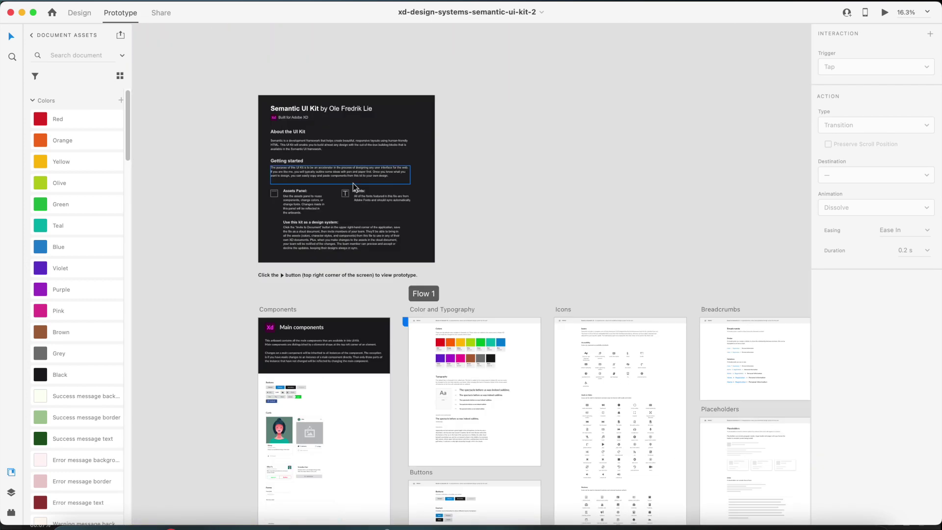
scroll(353, 183, down, 2)
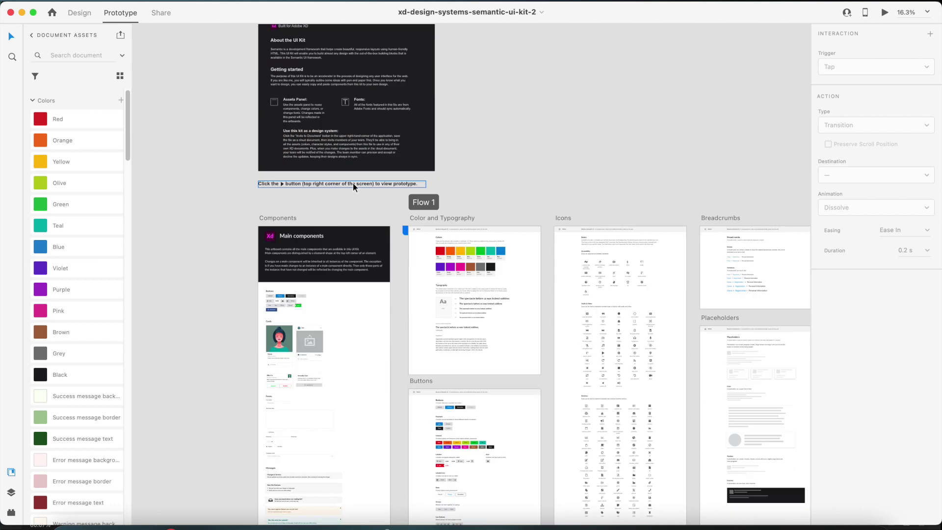
scroll(353, 183, up, 1)
scroll(351, 188, down, 5)
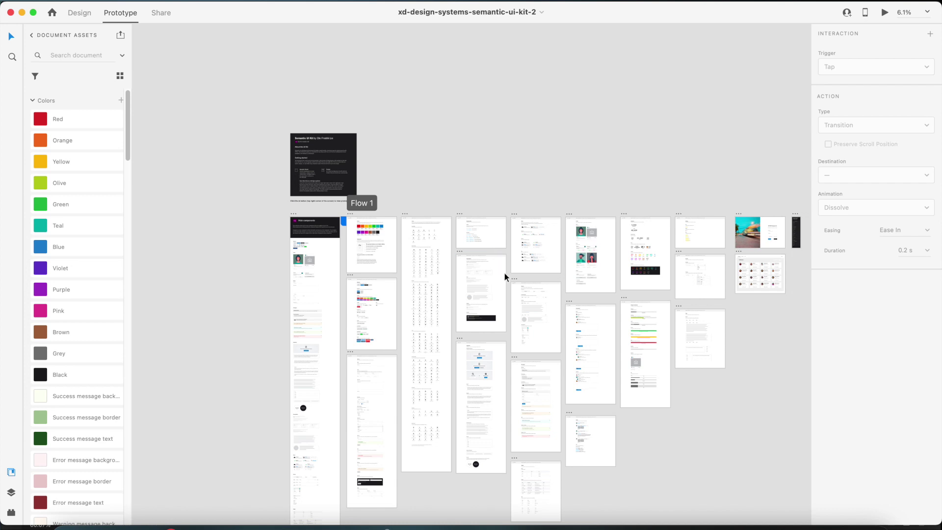
scroll(504, 273, down, 2)
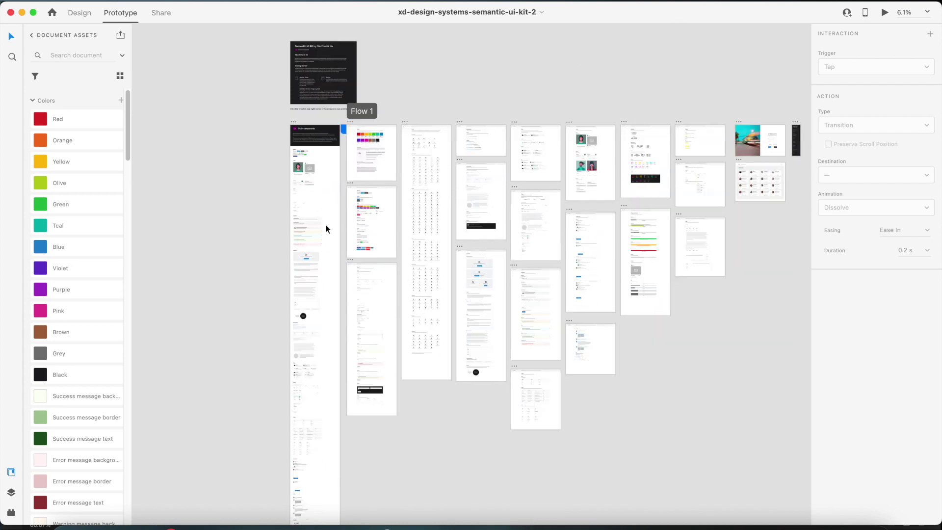